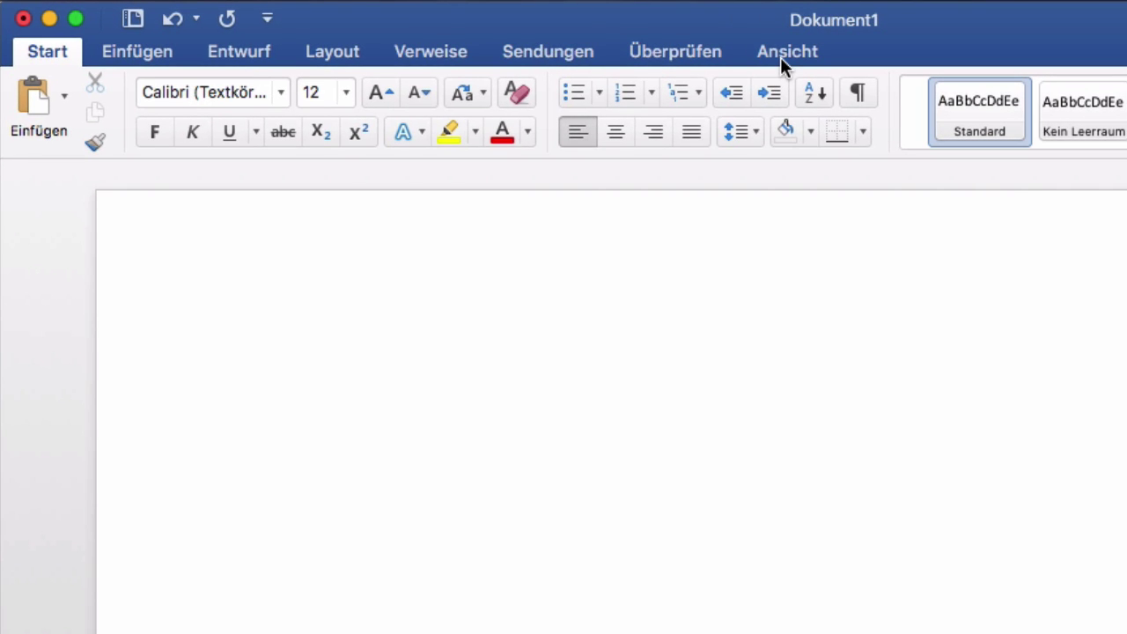
Turn on the Lineal rulers from the Ansicht tab
{"action": "left_click", "coordinate": [780, 57]}
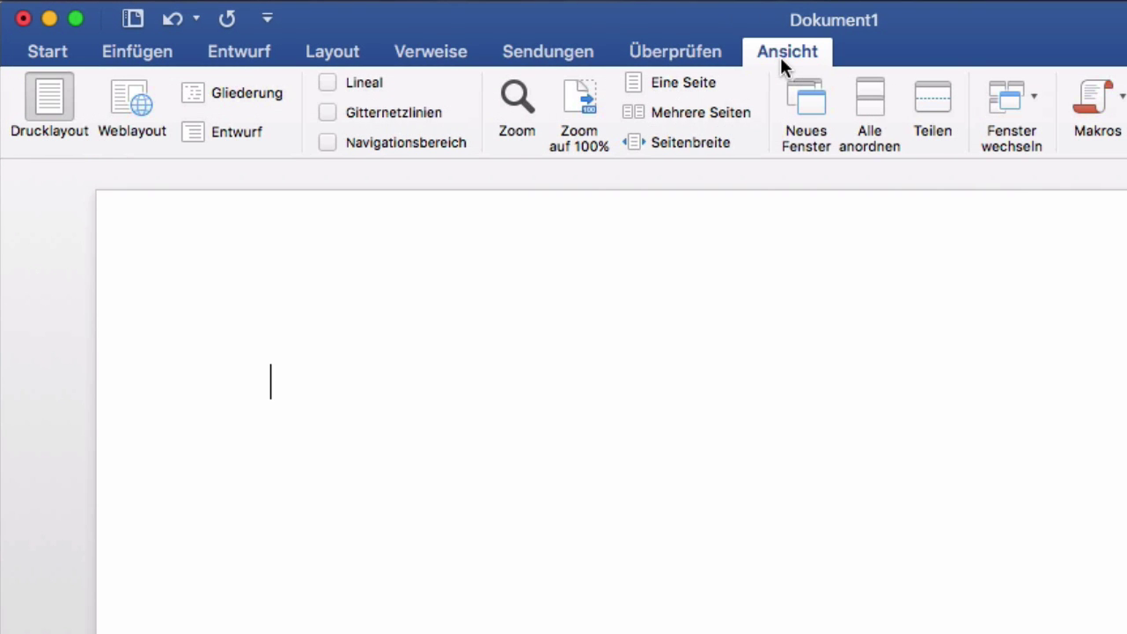
{"action": "left_click", "coordinate": [352, 83]}
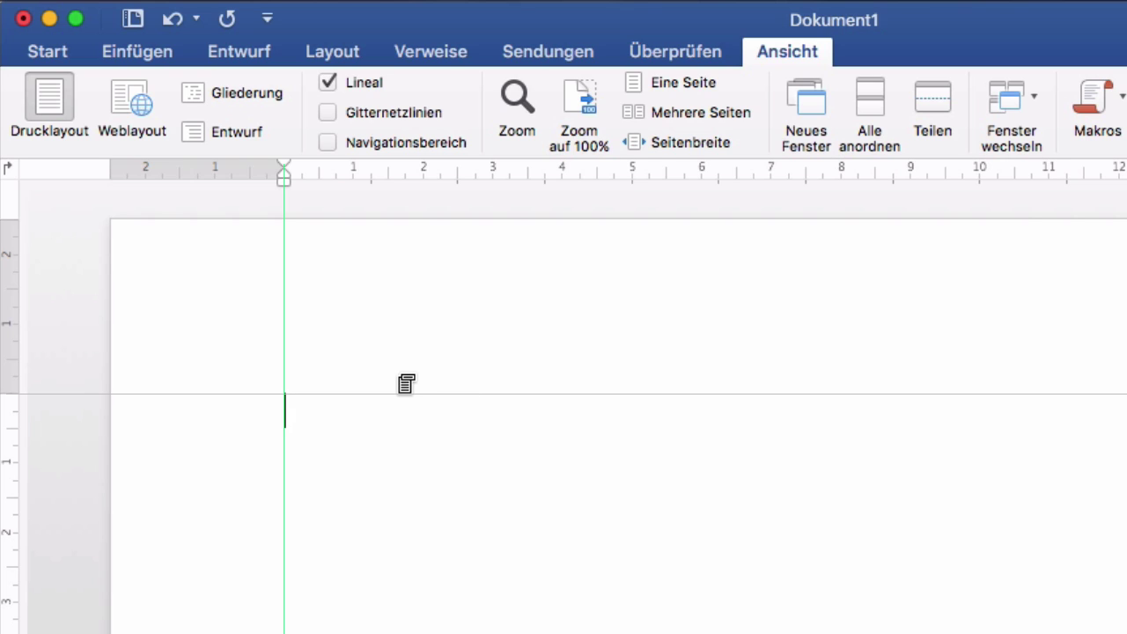
Switch back to the Start tab's text-formatting tools
{"action": "left_click", "coordinate": [46, 51]}
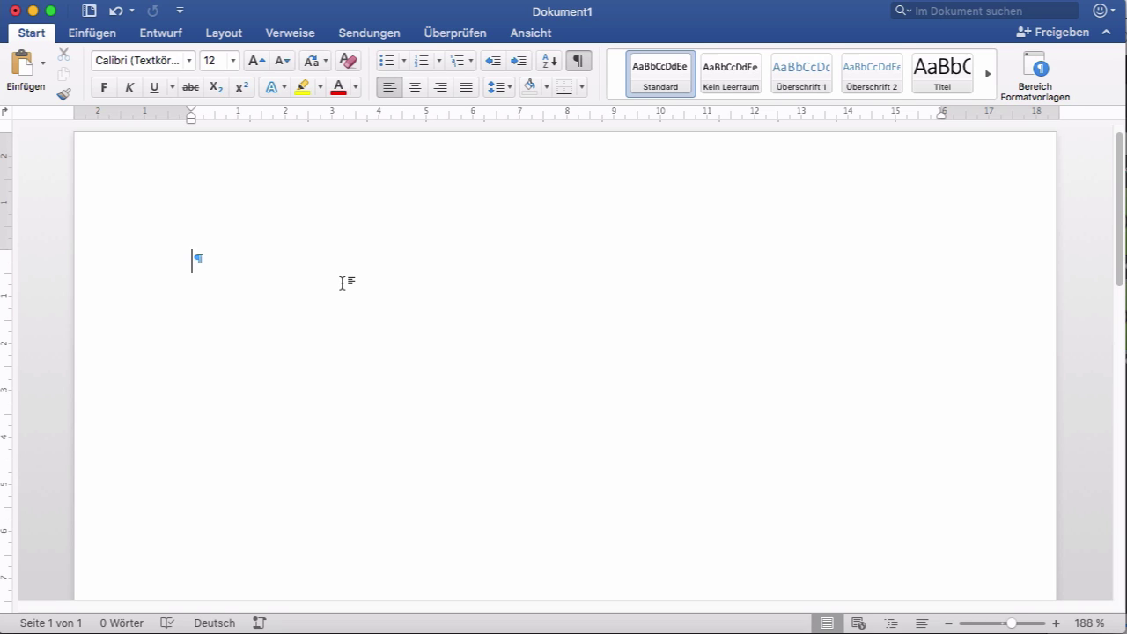
Type the title Steckbrief in Titel style, followed by an empty line
{"action": "type", "text": "Steckbrief"}
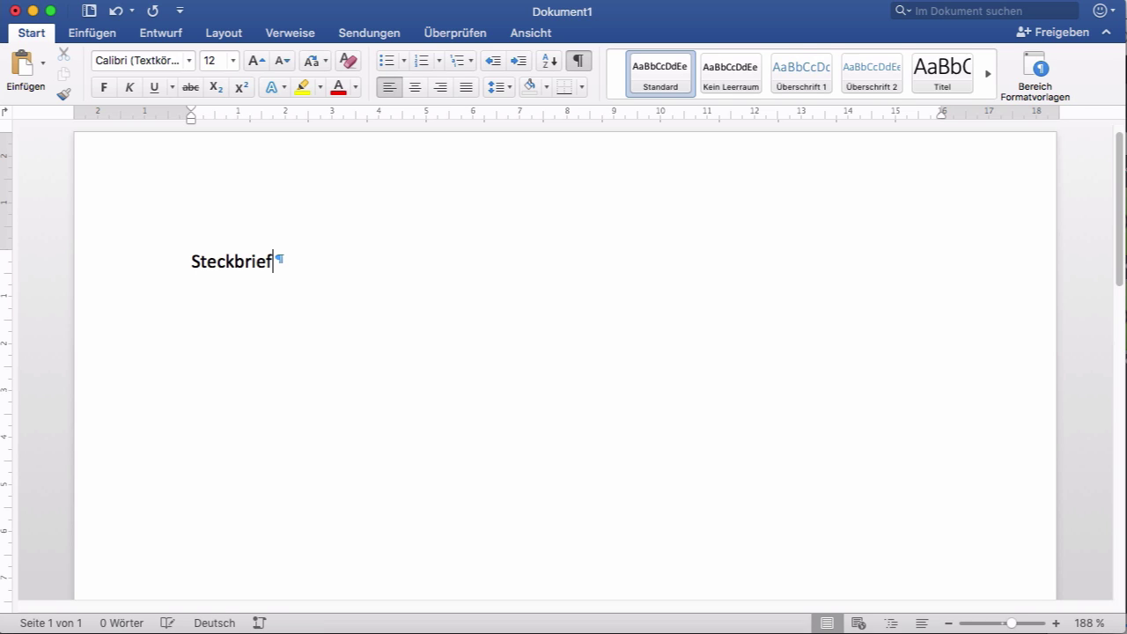
{"action": "left_click", "coordinate": [958, 67]}
{"action": "key", "text": "Return"}
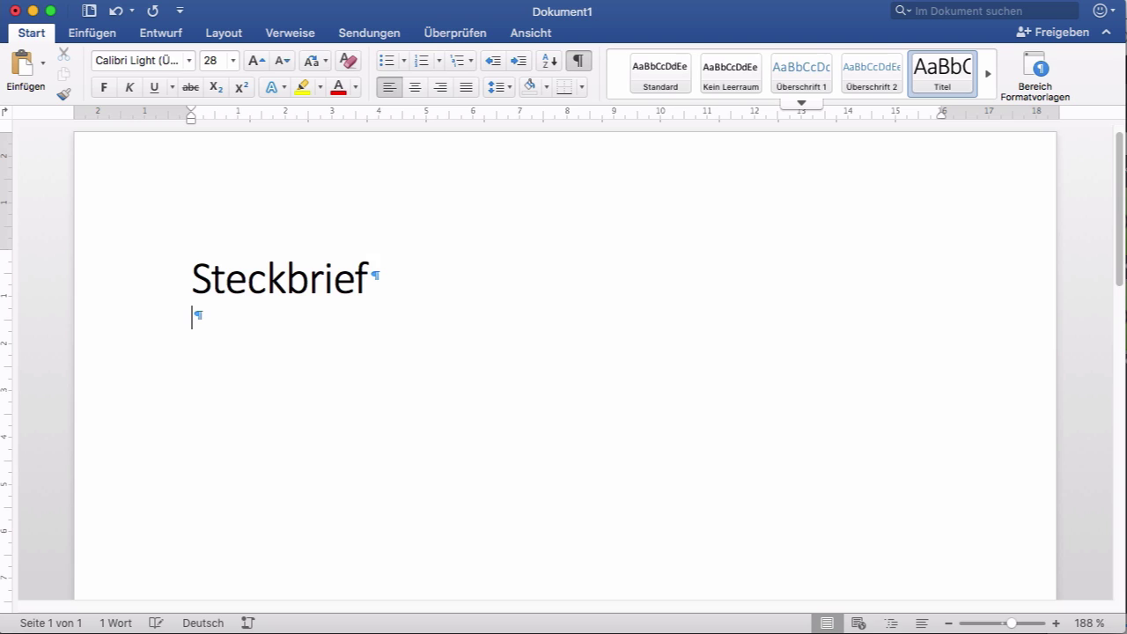
{"action": "key", "text": "Return"}
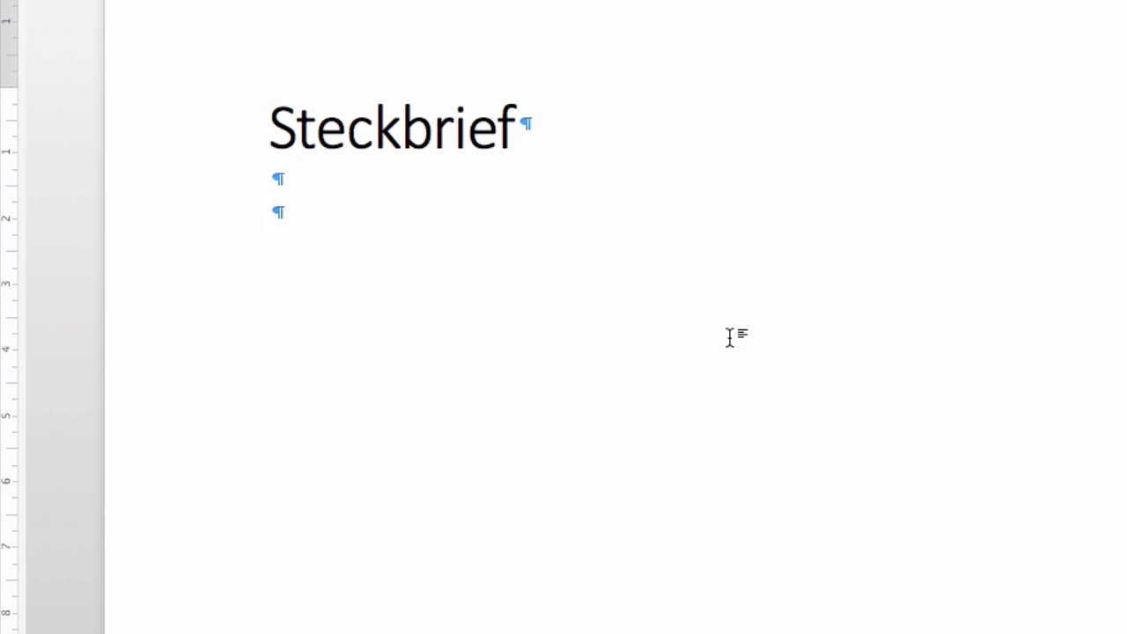
Add the labels Name, Wohnort and Hobbies on separate lines, fixing the Wohnort typo
{"action": "type", "text": "Name"}
{"action": "key", "text": "Return"}
{"action": "key", "text": "Return"}
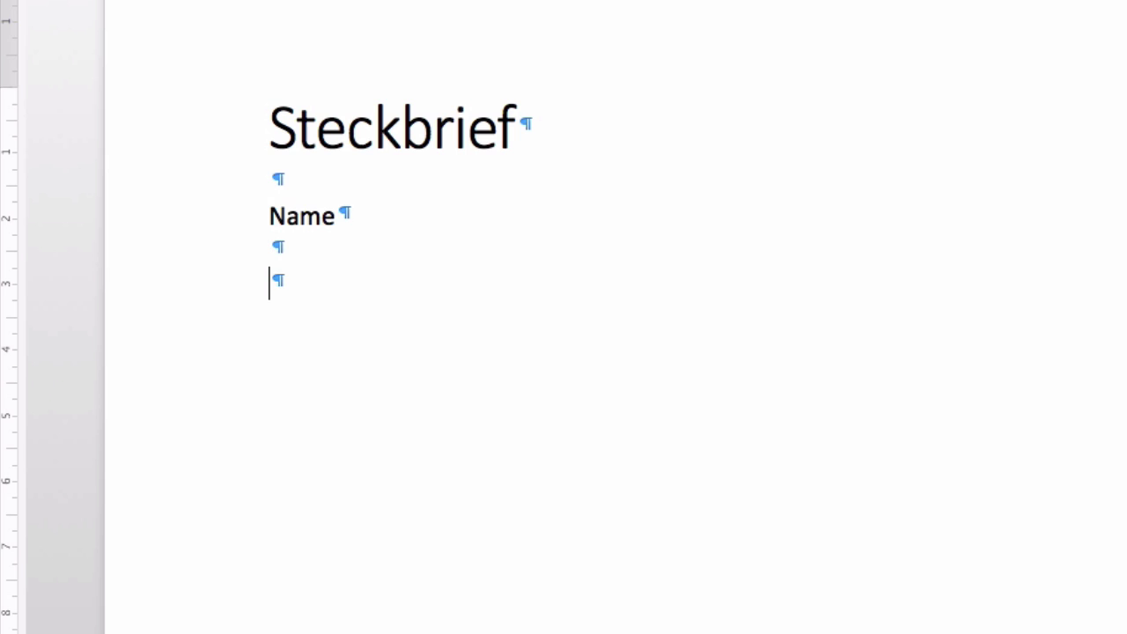
{"action": "type", "text": "Wohnoert"}
{"action": "key", "text": "BackSpace"}
{"action": "key", "text": "BackSpace"}
{"action": "key", "text": "BackSpace"}
{"action": "type", "text": "r"}
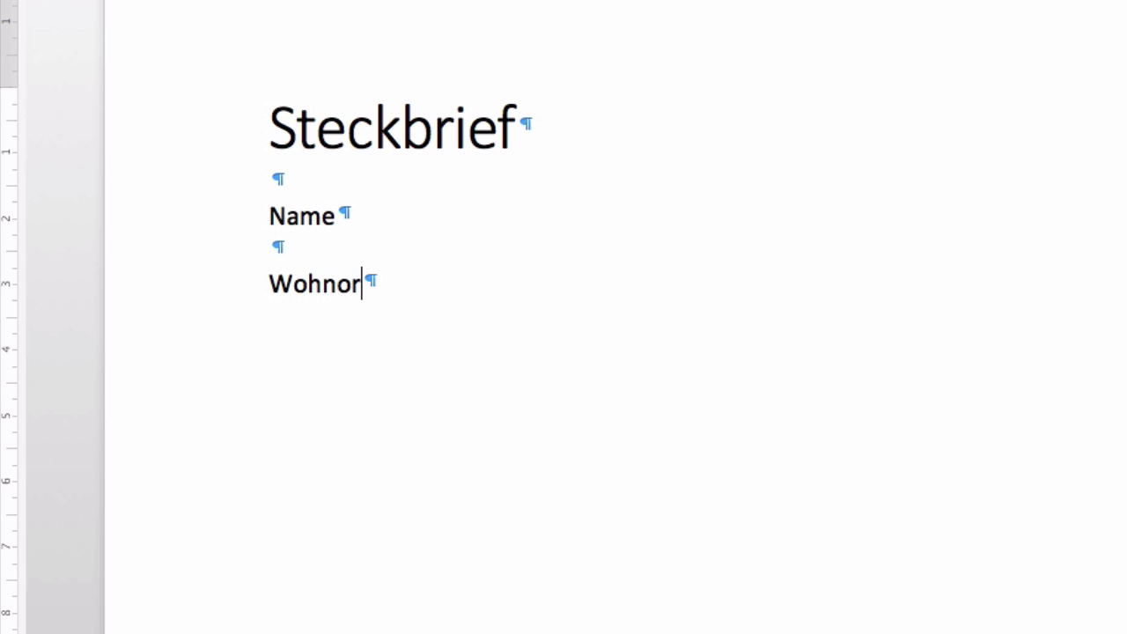
{"action": "type", "text": "t"}
{"action": "key", "text": "Return"}
{"action": "type", "text": "Hobbies"}
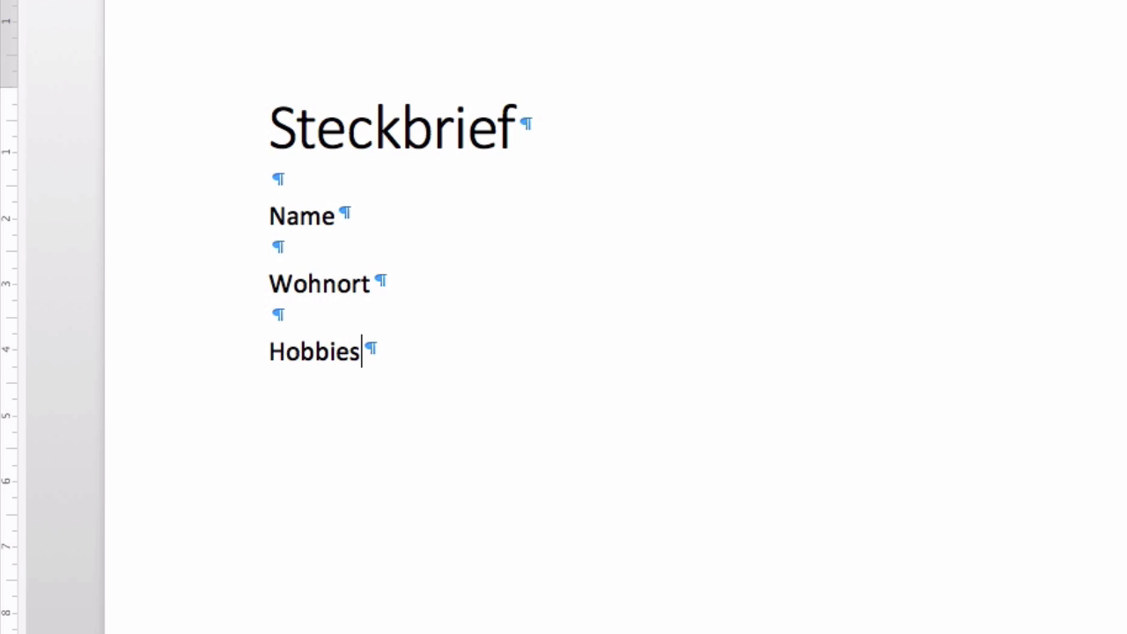
{"action": "left_click", "coordinate": [509, 228]}
Add trailing spaces after the Wohnort, Hobbies and Name labels
{"action": "left_click", "coordinate": [446, 289]}
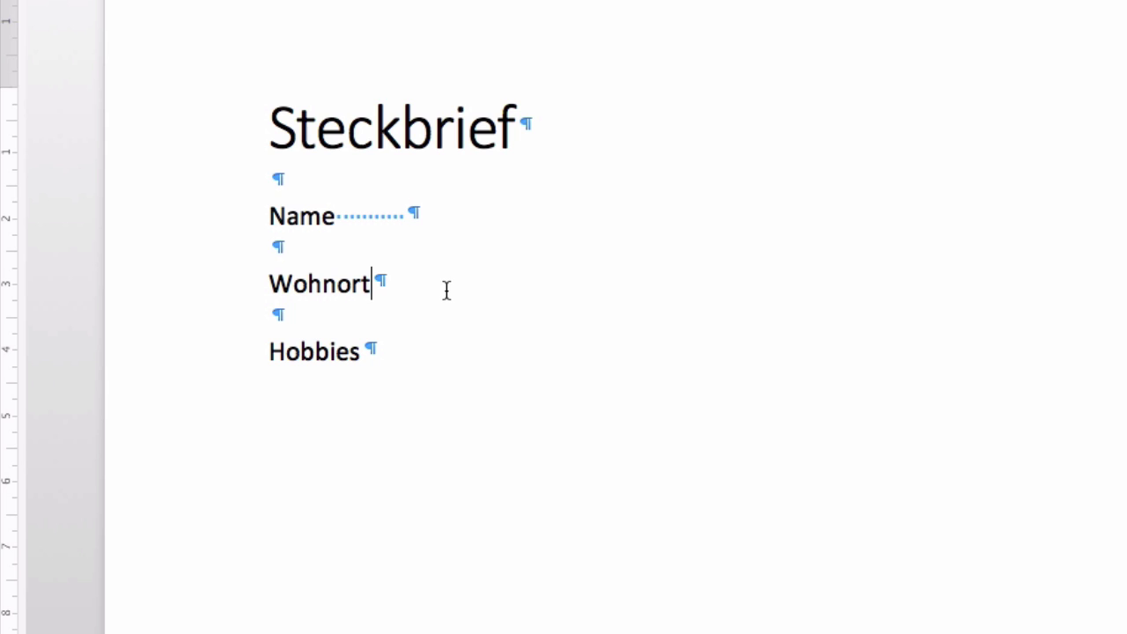
{"action": "left_click", "coordinate": [387, 361]}
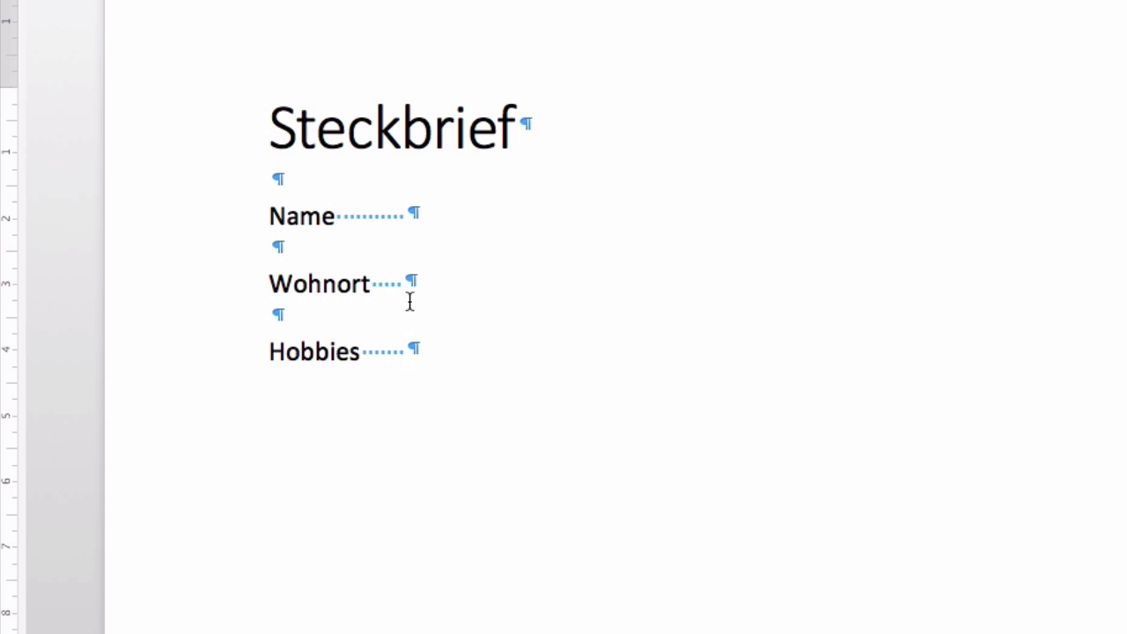
{"action": "left_click", "coordinate": [470, 219]}
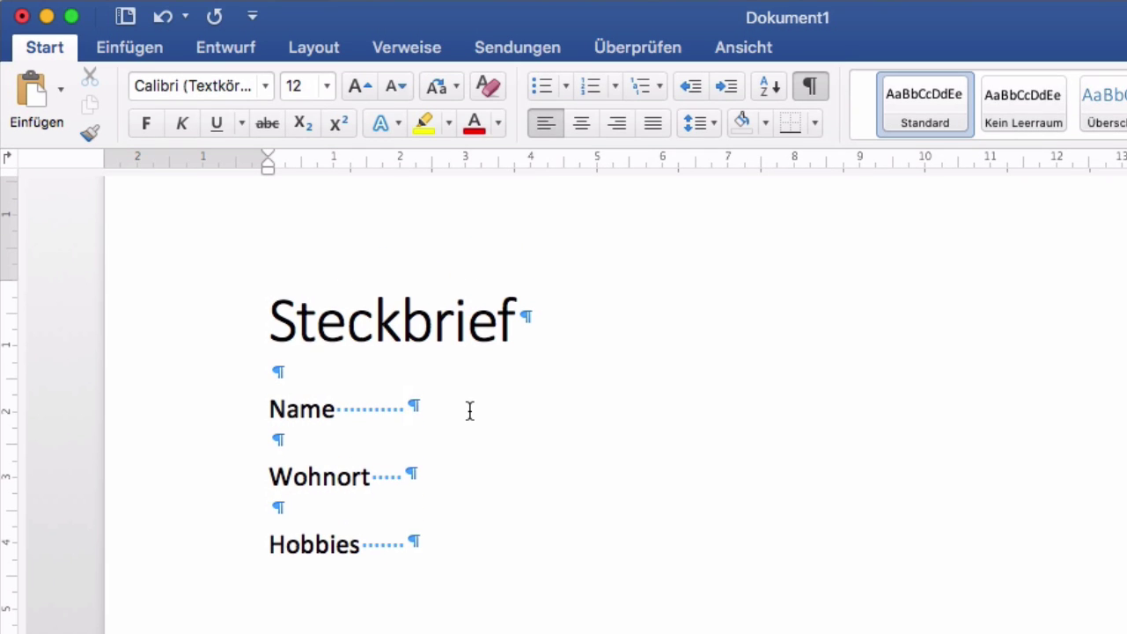
Backspace away the padding after Name, Wohnort and Hobbies, ending after Name
{"action": "left_click", "coordinate": [472, 417]}
{"action": "key", "text": "BackSpace"}
{"action": "key", "text": "BackSpace"}
{"action": "key", "text": "BackSpace"}
{"action": "key", "text": "BackSpace"}
{"action": "key", "text": "BackSpace"}
{"action": "key", "text": "BackSpace"}
{"action": "left_click", "coordinate": [481, 473]}
{"action": "key", "text": "BackSpace"}
{"action": "key", "text": "BackSpace"}
{"action": "key", "text": "BackSpace"}
{"action": "key", "text": "BackSpace"}
{"action": "key", "text": "BackSpace"}
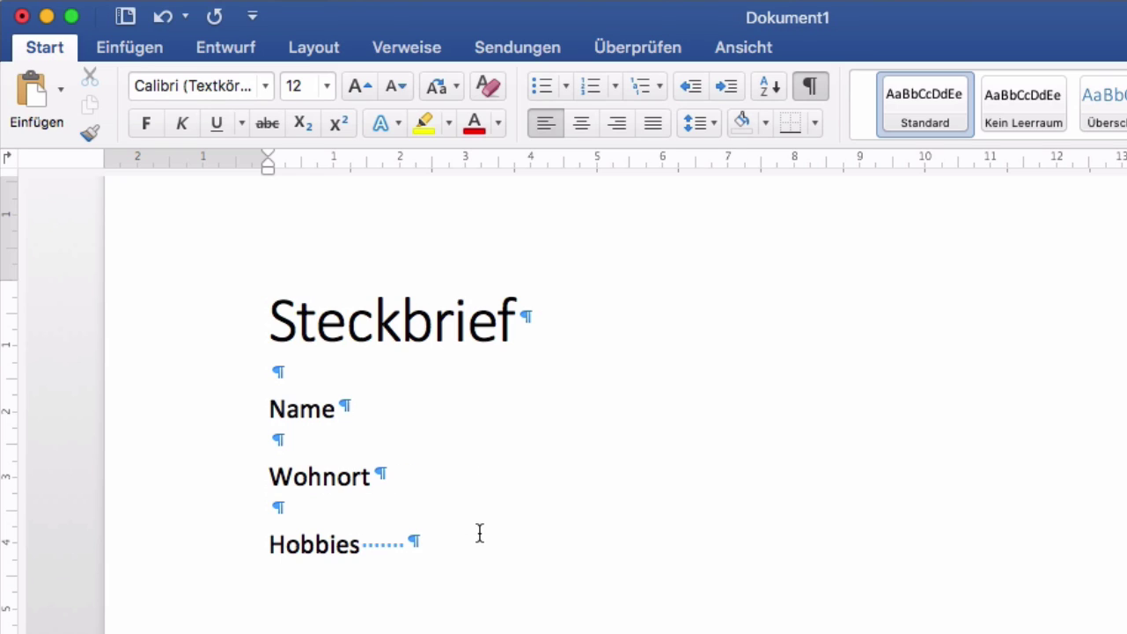
{"action": "left_click", "coordinate": [472, 544]}
{"action": "key", "text": "BackSpace"}
{"action": "key", "text": "BackSpace"}
{"action": "key", "text": "BackSpace"}
{"action": "key", "text": "BackSpace"}
{"action": "key", "text": "BackSpace"}
{"action": "key", "text": "BackSpace"}
{"action": "left_click", "coordinate": [253, 421]}
{"action": "left_click", "coordinate": [430, 429]}
Select the Name, Wohnort and Hobbies lines and add a left tab stop at 3 cm
{"action": "left_click_drag", "start_coordinate": [230, 412], "coordinate": [264, 552]}
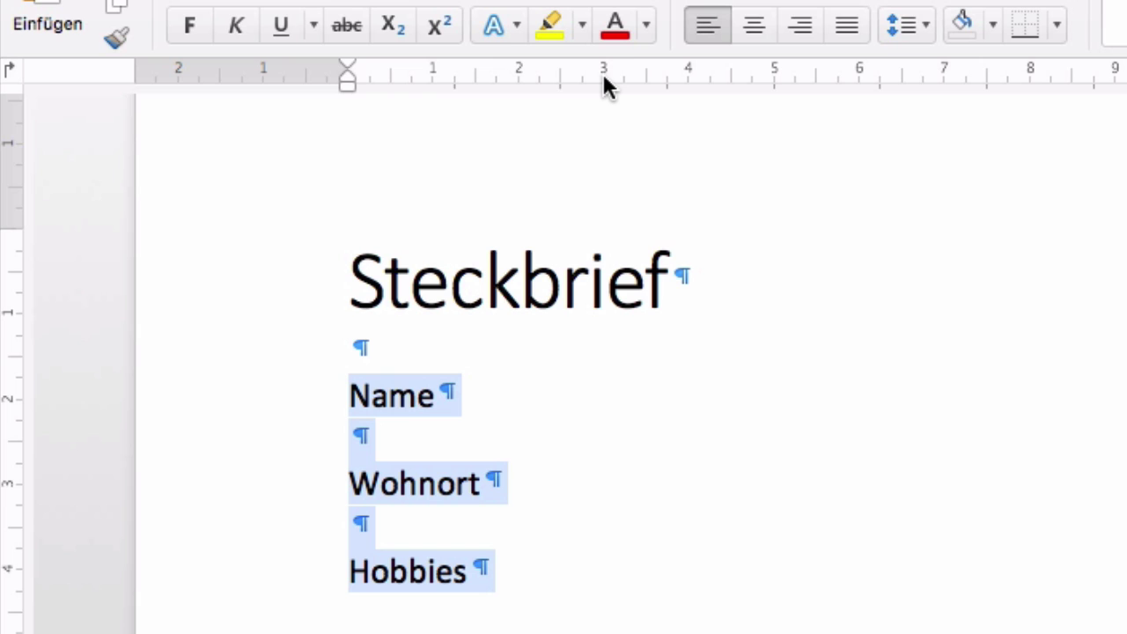
{"action": "left_click", "coordinate": [604, 77]}
{"action": "left_click", "coordinate": [497, 410]}
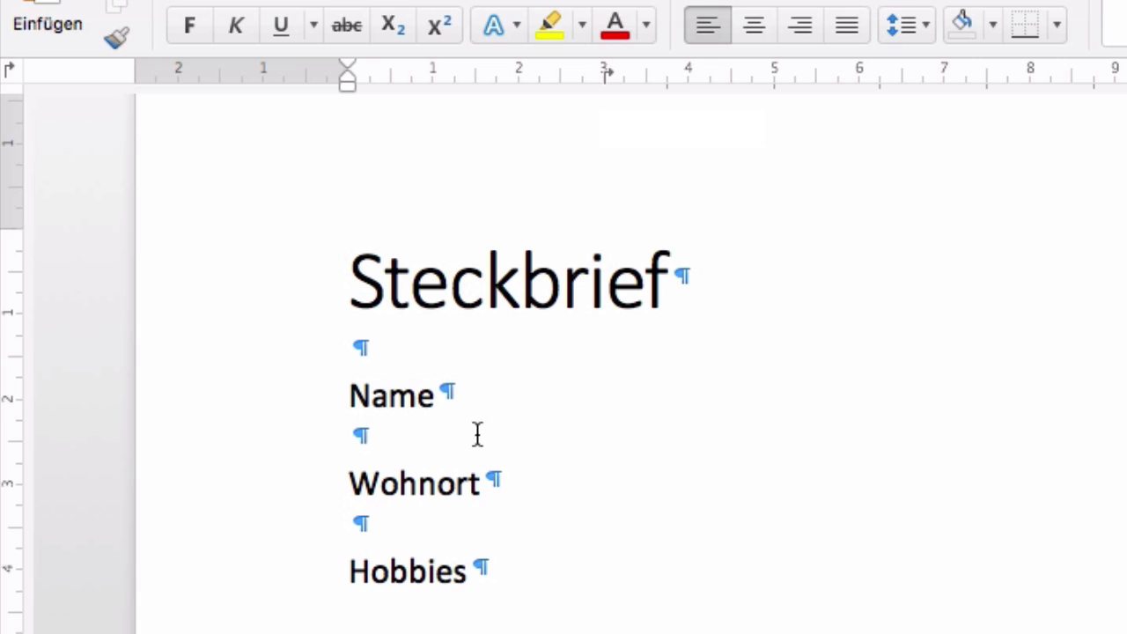
{"action": "left_click", "coordinate": [475, 436]}
{"action": "left_click", "coordinate": [520, 485]}
{"action": "left_click", "coordinate": [446, 537]}
{"action": "left_click", "coordinate": [523, 397]}
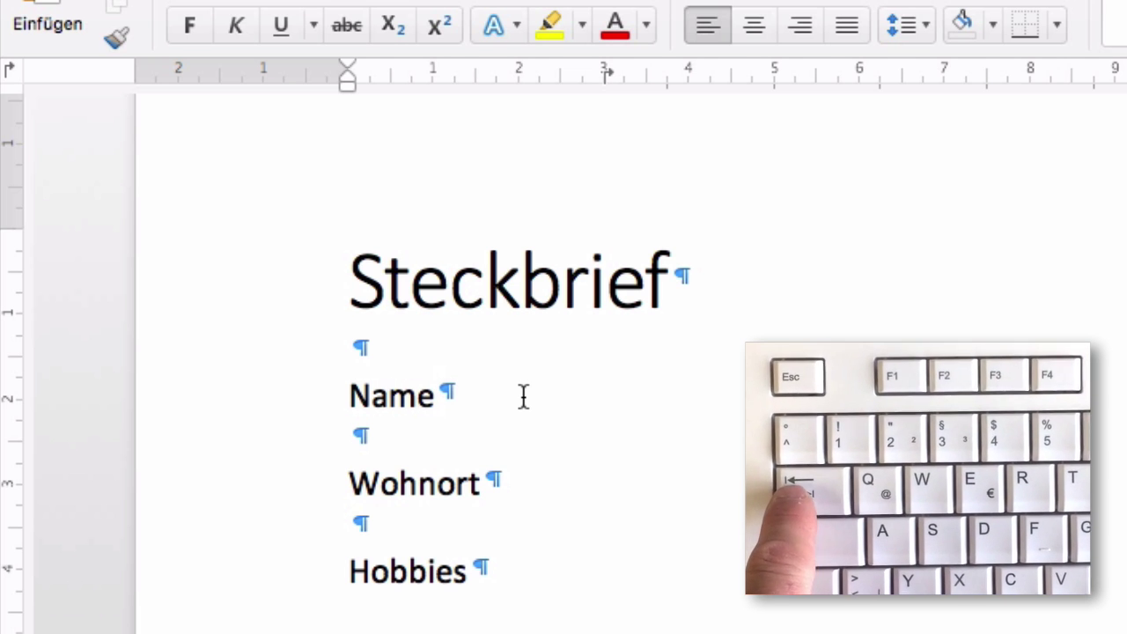
Insert a tab after each of the Name, Wohnort and Hobbies labels
{"action": "key", "text": "Tab"}
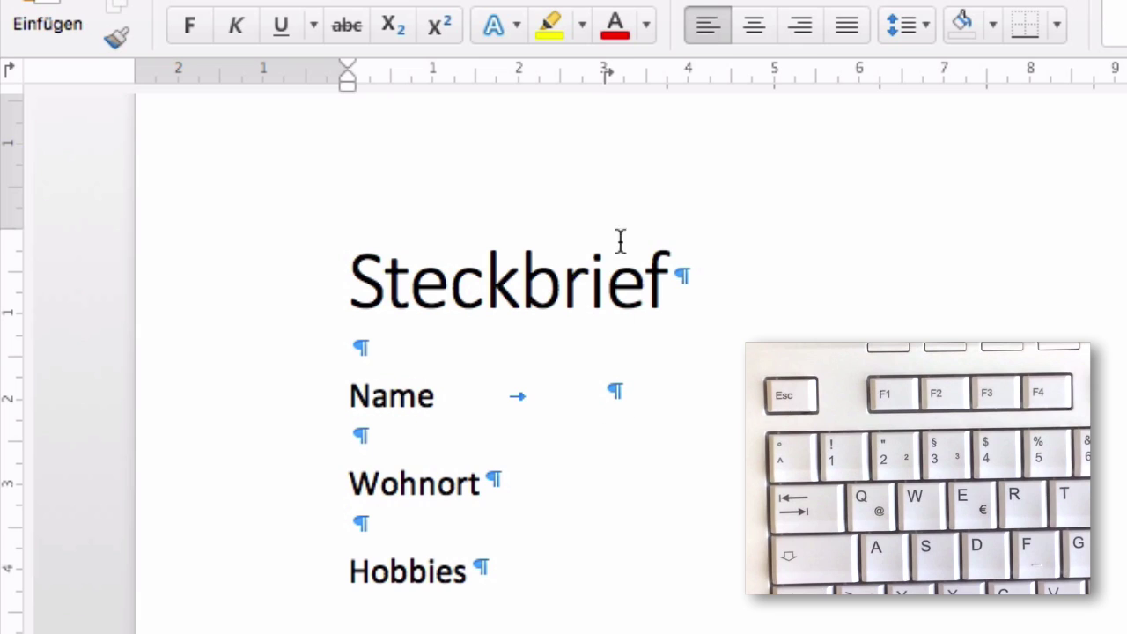
{"action": "left_click", "coordinate": [539, 483]}
{"action": "key", "text": "Tab"}
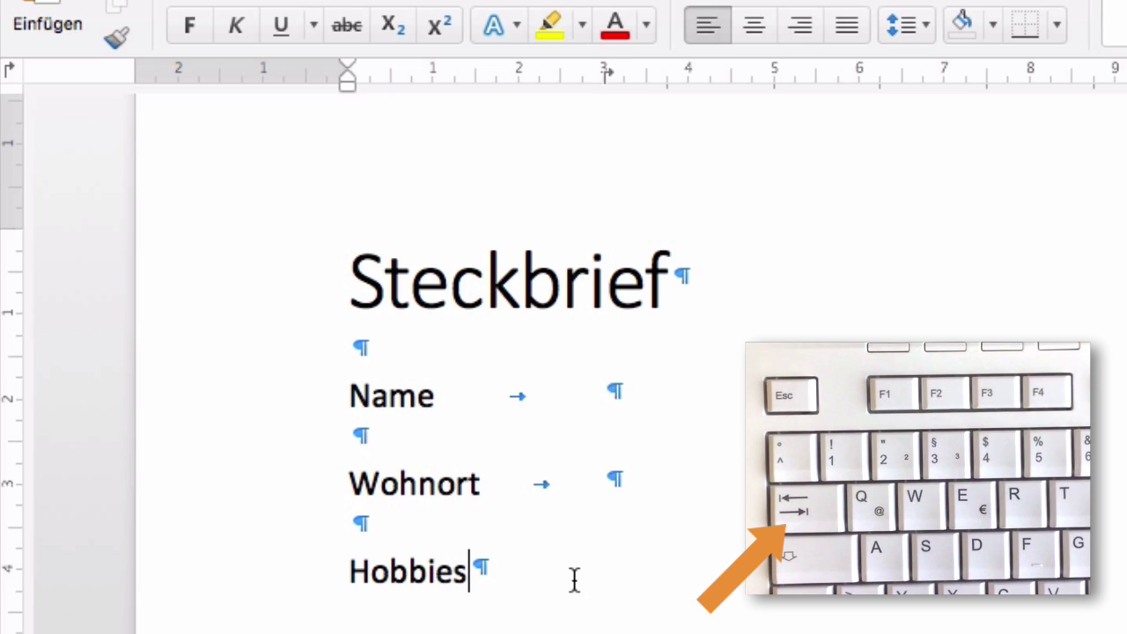
{"action": "key", "text": "Tab"}
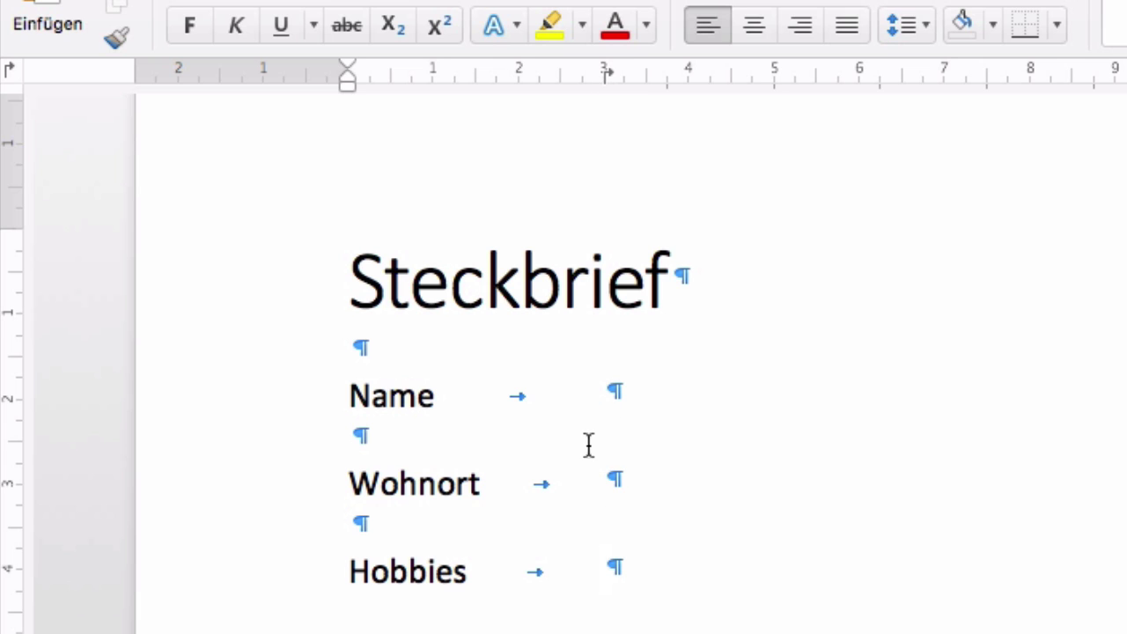
Enter a name, a home town, and the hobbies Lesen, Radfahren, Schwimmen after the tabs
{"action": "left_click", "coordinate": [671, 395]}
{"action": "type", "text": "Gusta"}
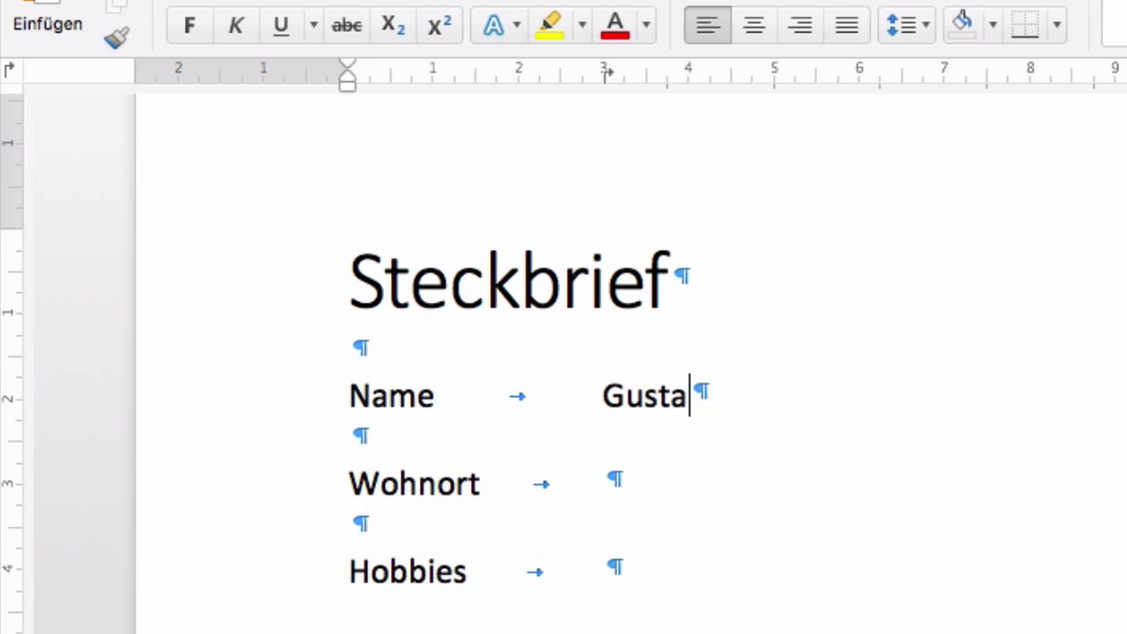
{"action": "type", "text": "v Gans"}
{"action": "left_click", "coordinate": [688, 490]}
{"action": "type", "text": "E"}
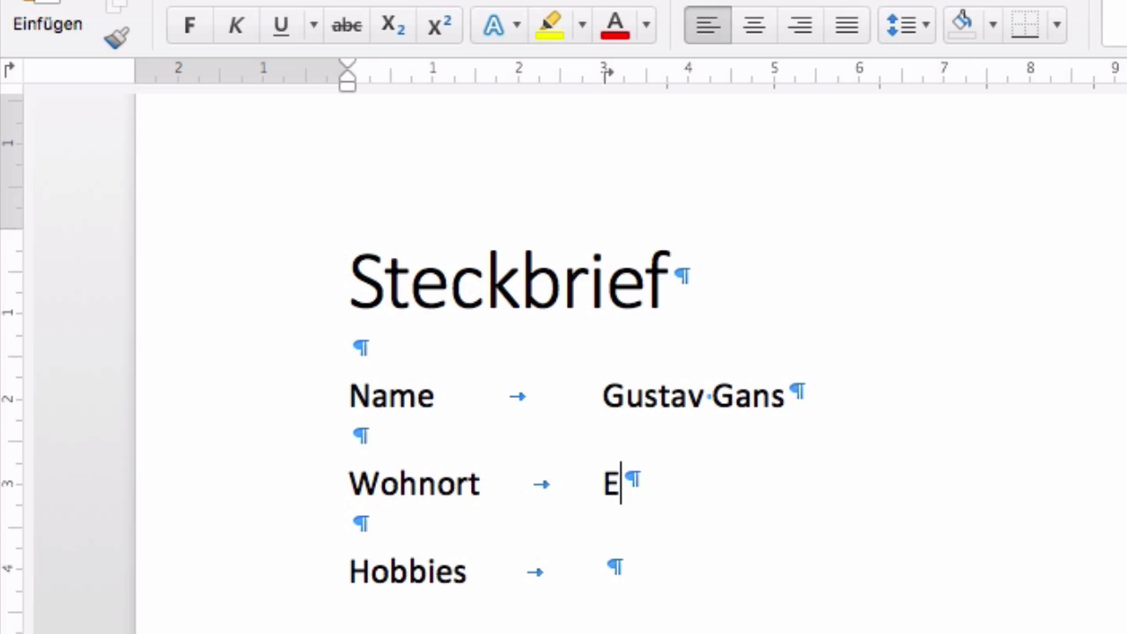
{"action": "type", "text": "ntenhausen"}
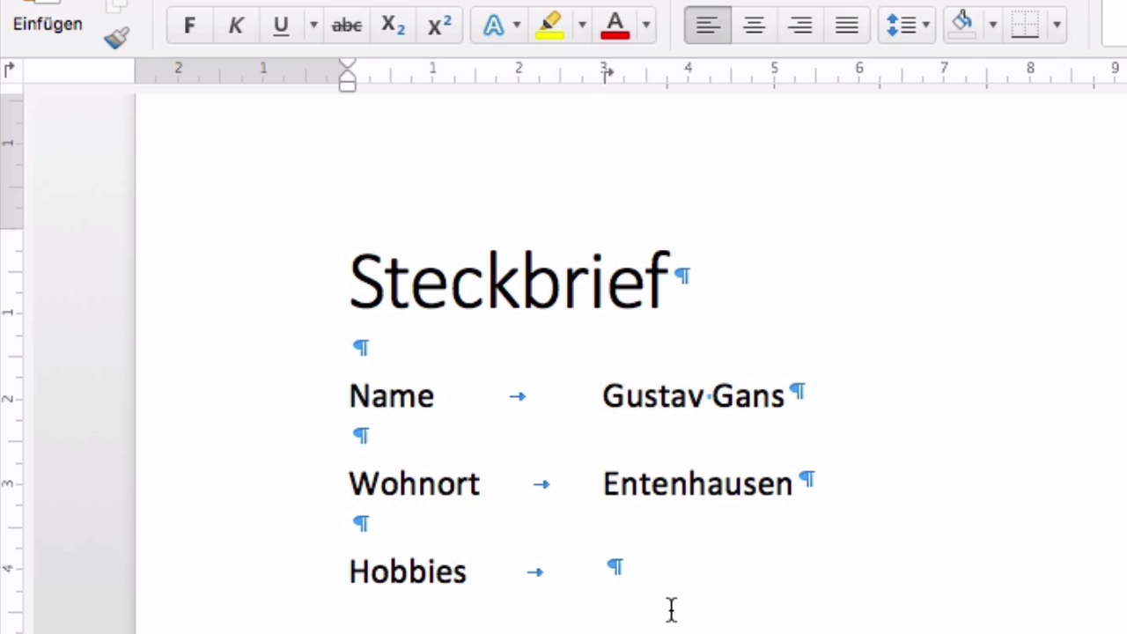
{"action": "left_click", "coordinate": [663, 566]}
{"action": "type", "text": "L"}
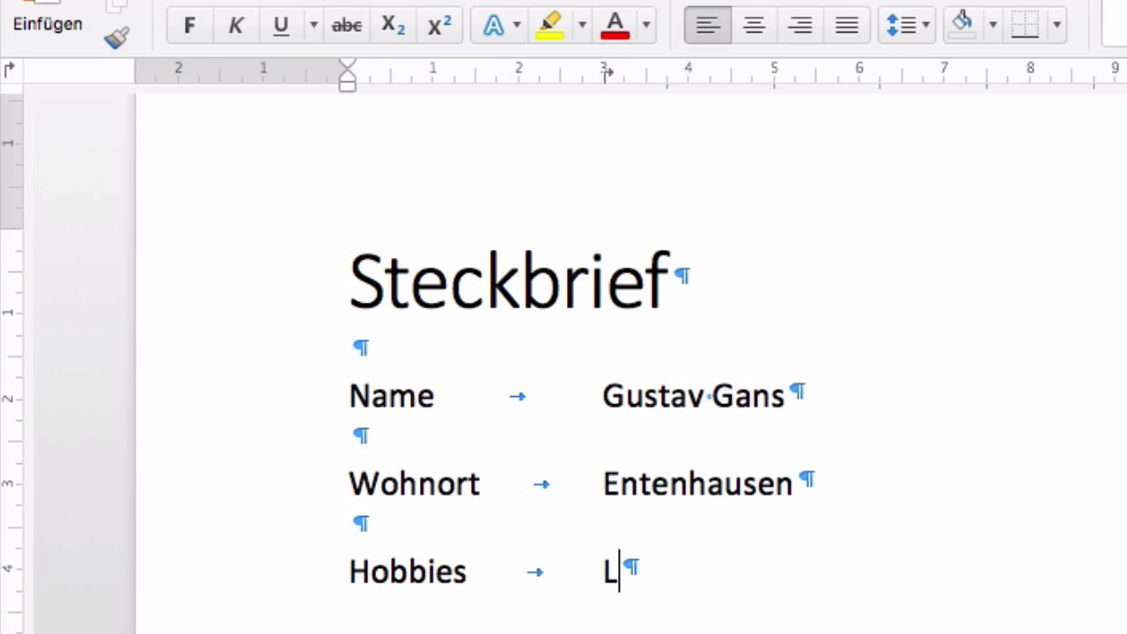
{"action": "type", "text": "esen, Radfahre"}
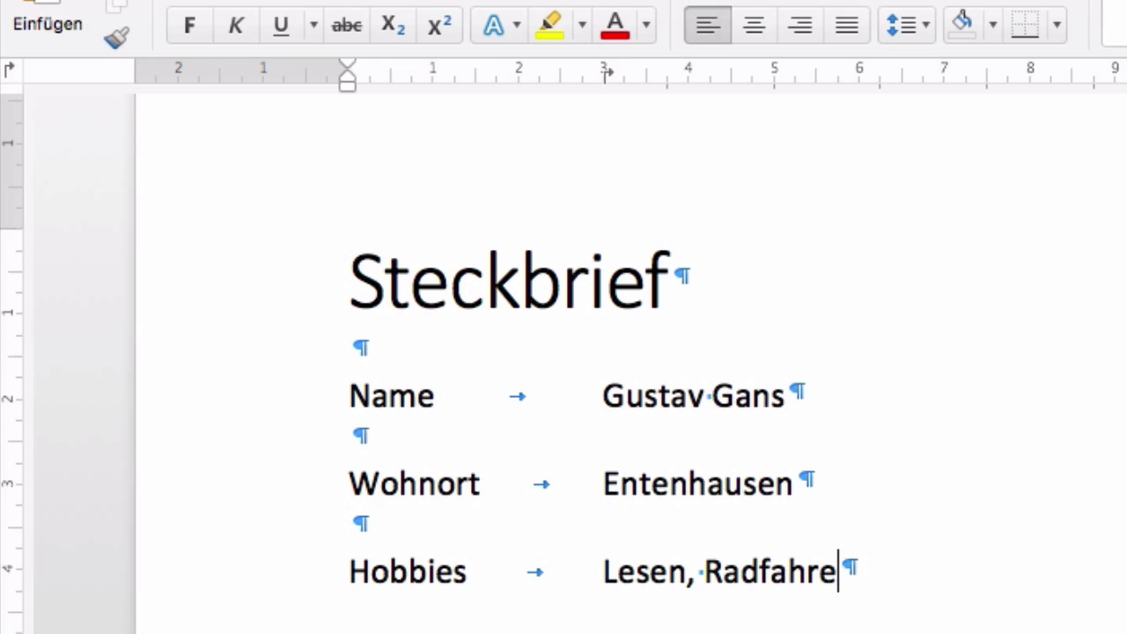
{"action": "type", "text": "n, Schwimmen"}
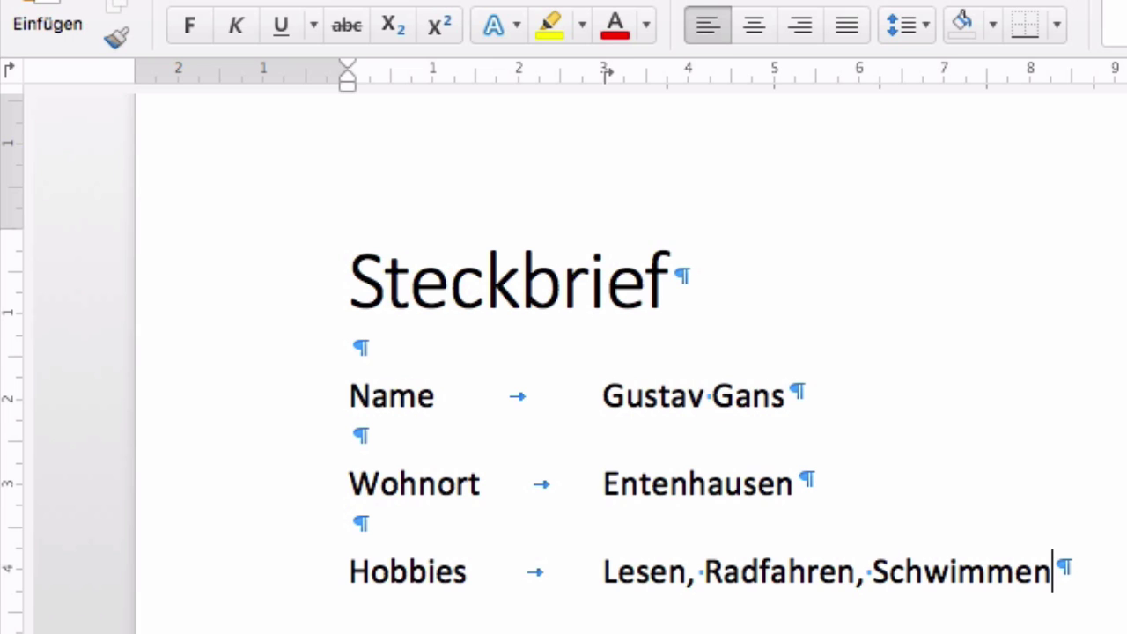
Move the value tab stop for the Name through Hobbies lines to 2 cm
{"action": "left_click", "coordinate": [588, 389]}
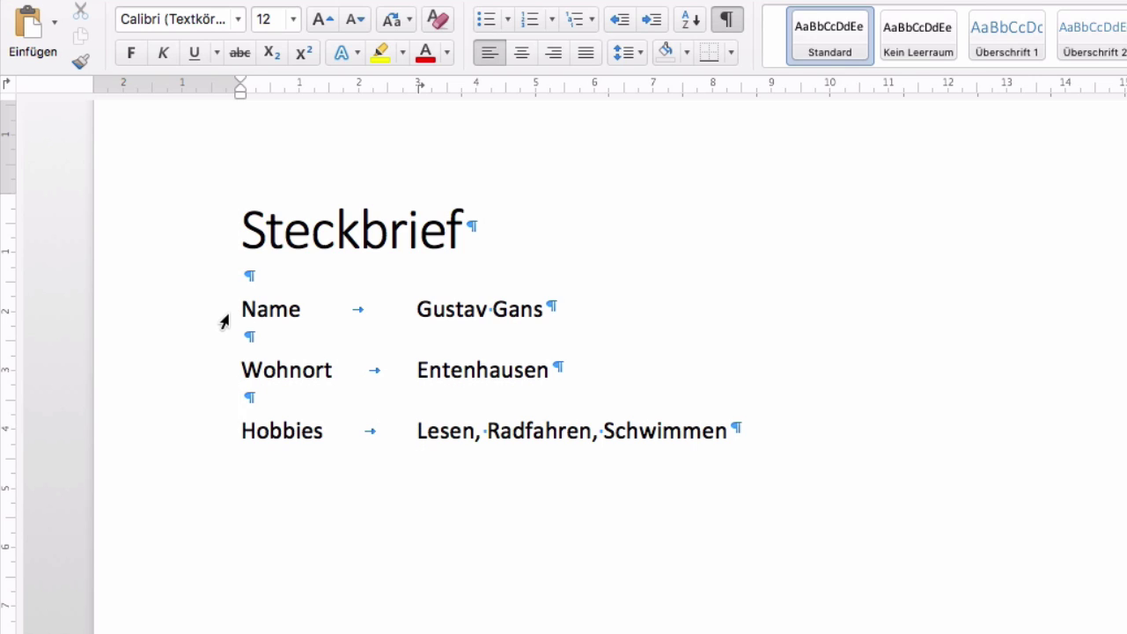
{"action": "left_click_drag", "start_coordinate": [223, 322], "coordinate": [246, 452]}
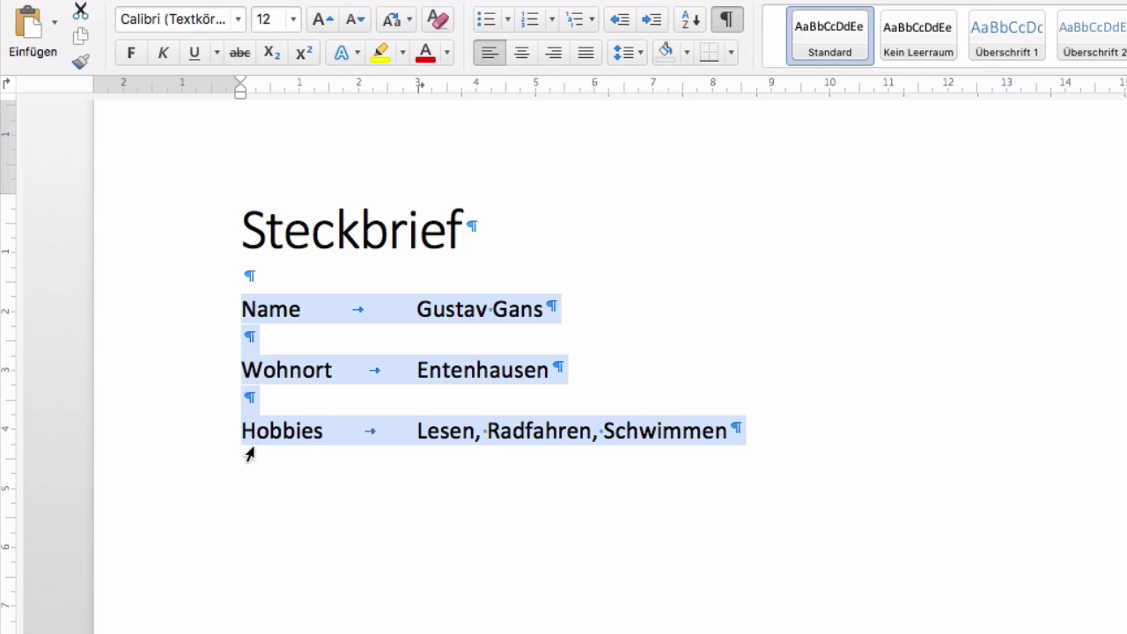
{"action": "left_click_drag", "start_coordinate": [417, 86], "coordinate": [355, 101]}
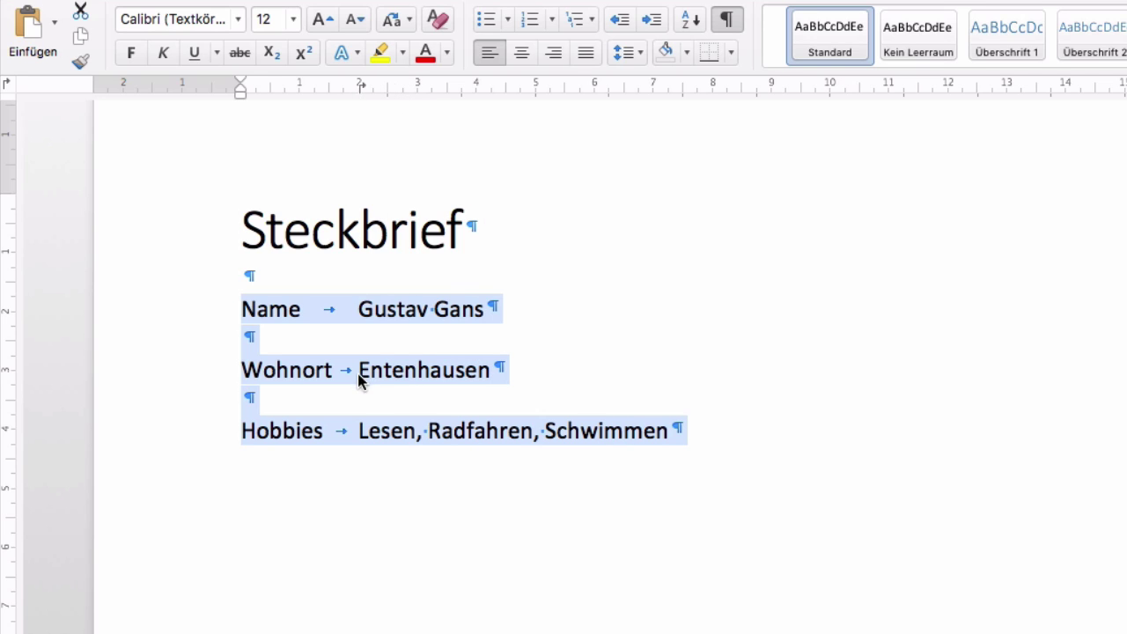
{"action": "mouse_move", "coordinate": [359, 89]}
{"action": "left_mouse_down"}
{"action": "mouse_move", "coordinate": [594, 89]}
{"action": "mouse_move", "coordinate": [361, 87]}
{"action": "left_mouse_up"}
Add a 9 cm tab stop and tab the end of each entry line to it
{"action": "left_click", "coordinate": [771, 88]}
{"action": "left_click", "coordinate": [577, 302]}
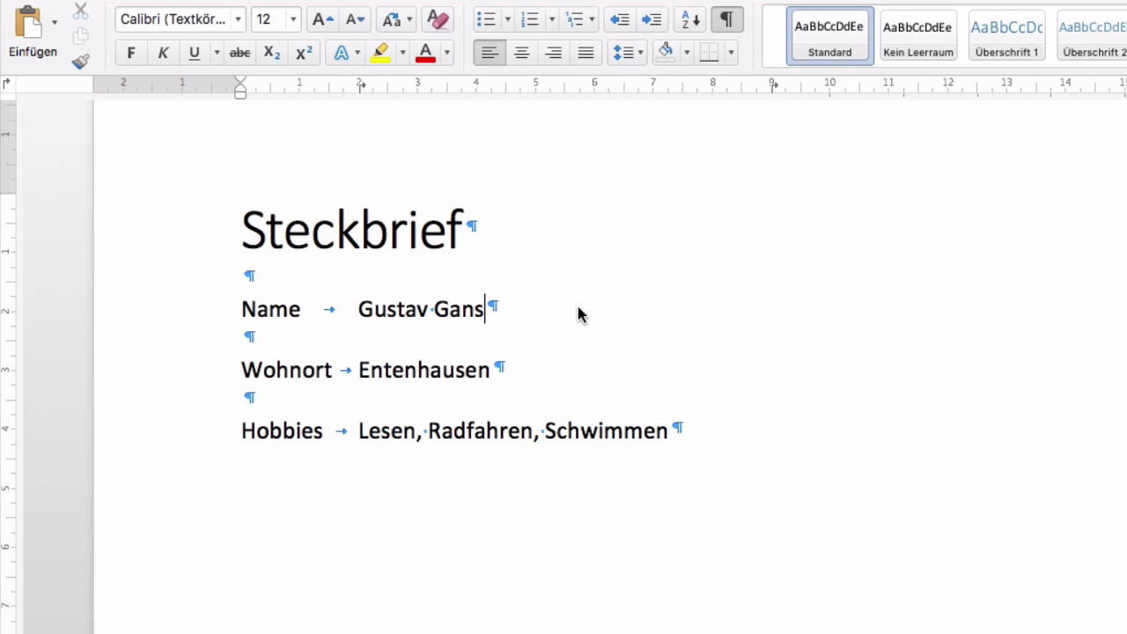
{"action": "key", "text": "Tab"}
{"action": "left_click", "coordinate": [576, 357]}
{"action": "key", "text": "Tab"}
{"action": "left_click", "coordinate": [707, 429]}
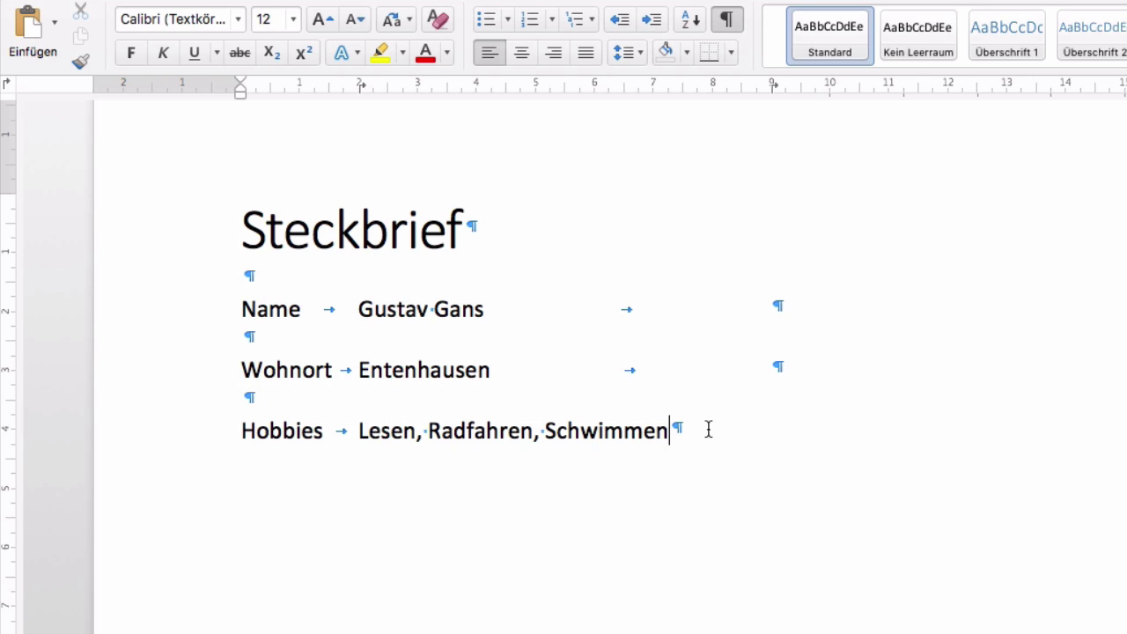
{"action": "key", "text": "Tab"}
Delete the Hobbies line's 9 cm tab stop in the Tabstopps dialog
{"action": "double_click", "coordinate": [771, 92]}
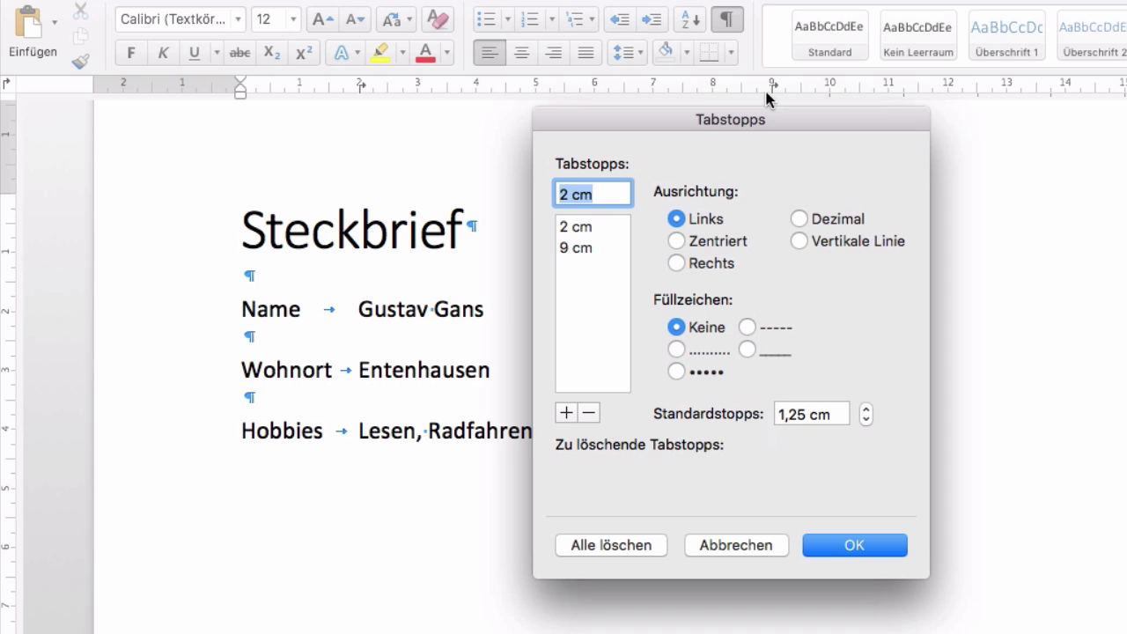
{"action": "left_click", "coordinate": [580, 249]}
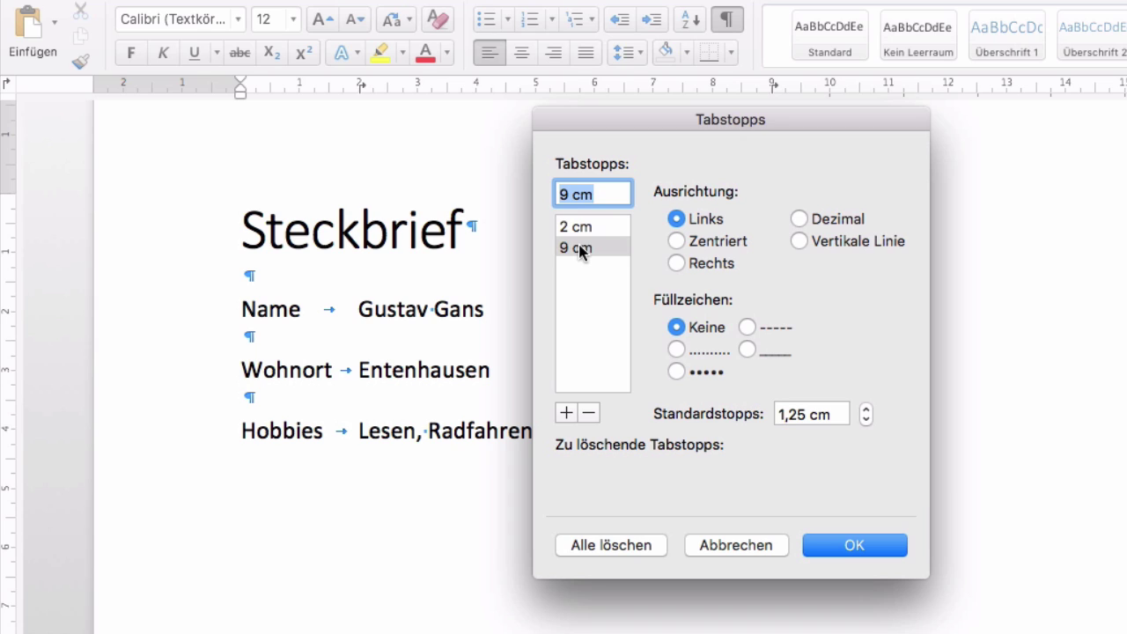
{"action": "left_click", "coordinate": [589, 414]}
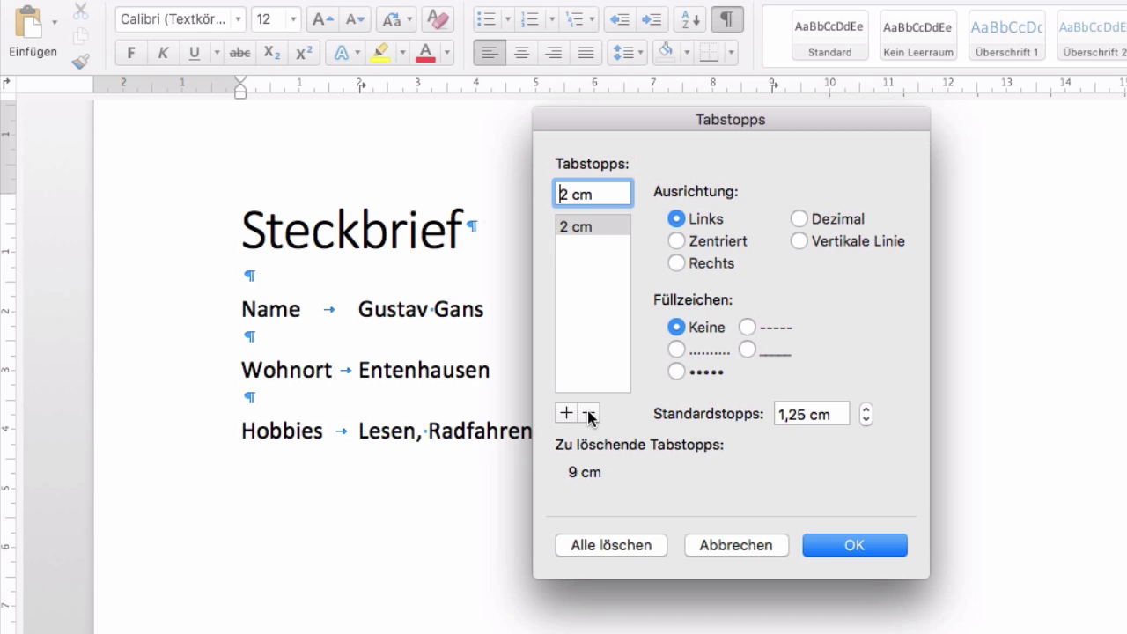
{"action": "left_click", "coordinate": [861, 546]}
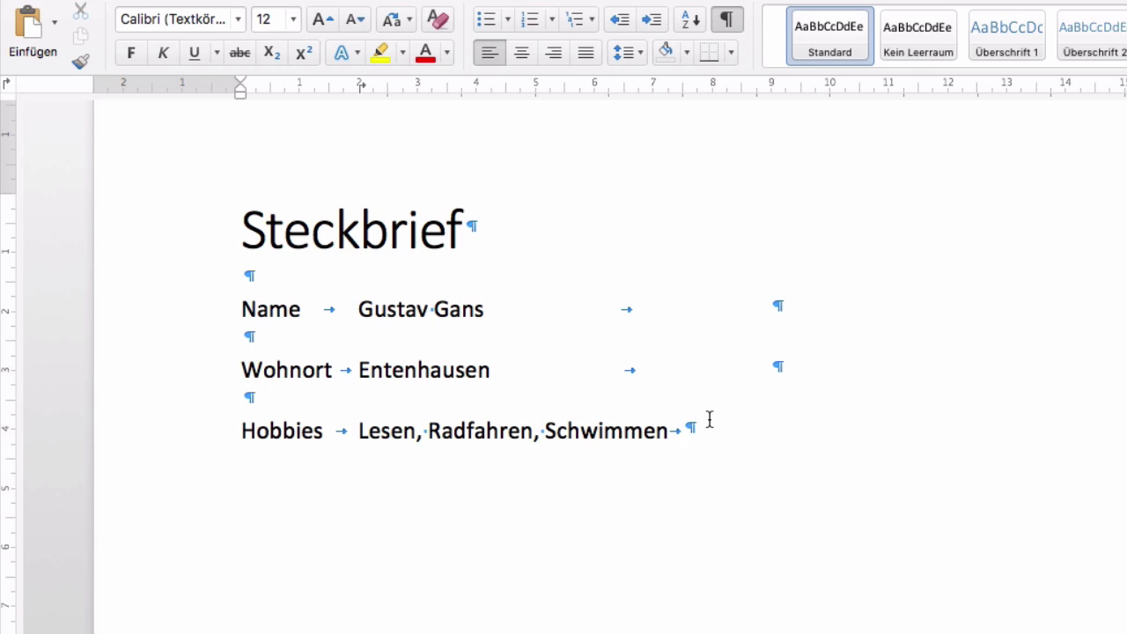
Clear the 9 cm tab stop from the Name through Hobbies lines in the Tabstopps dialog
{"action": "left_click_drag", "start_coordinate": [738, 429], "coordinate": [231, 311]}
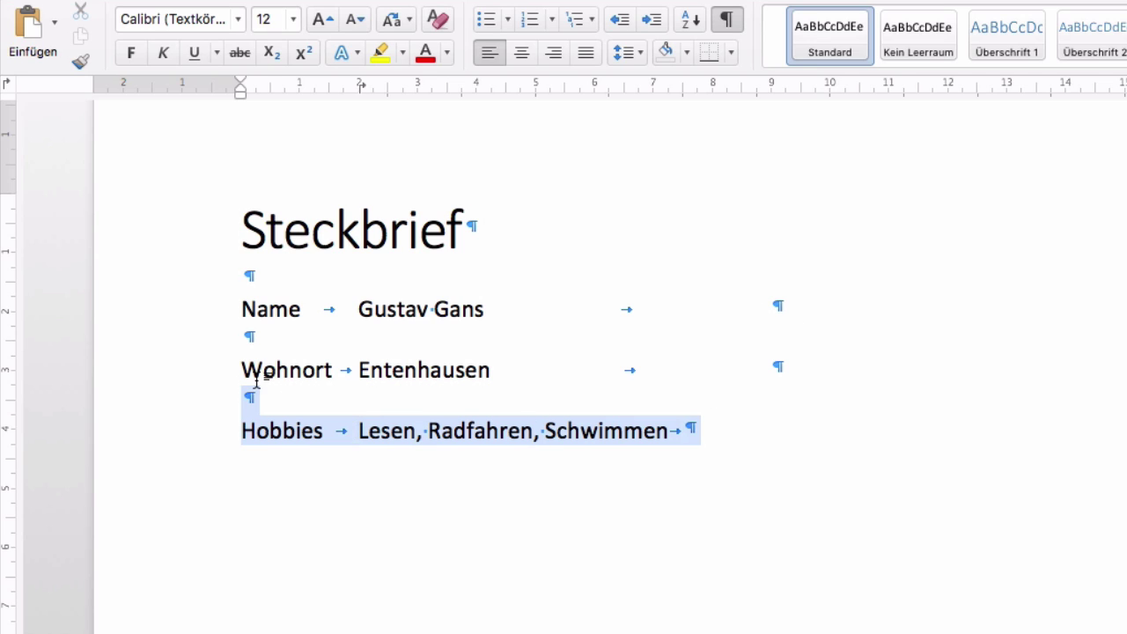
{"action": "double_click", "coordinate": [769, 88]}
{"action": "left_click", "coordinate": [596, 250]}
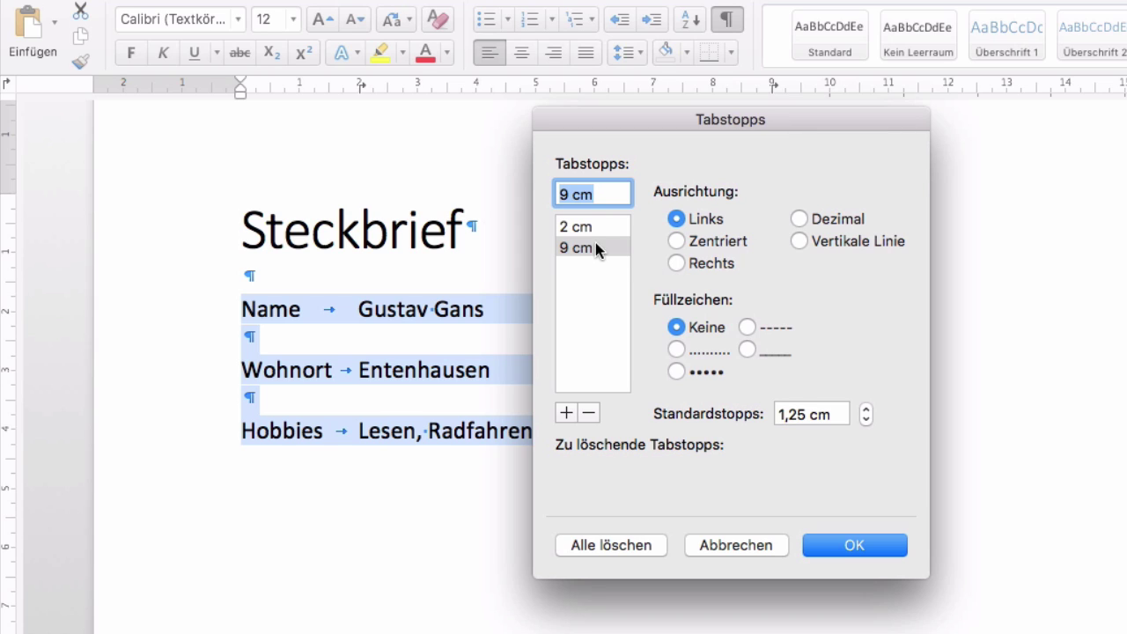
{"action": "left_click", "coordinate": [589, 415]}
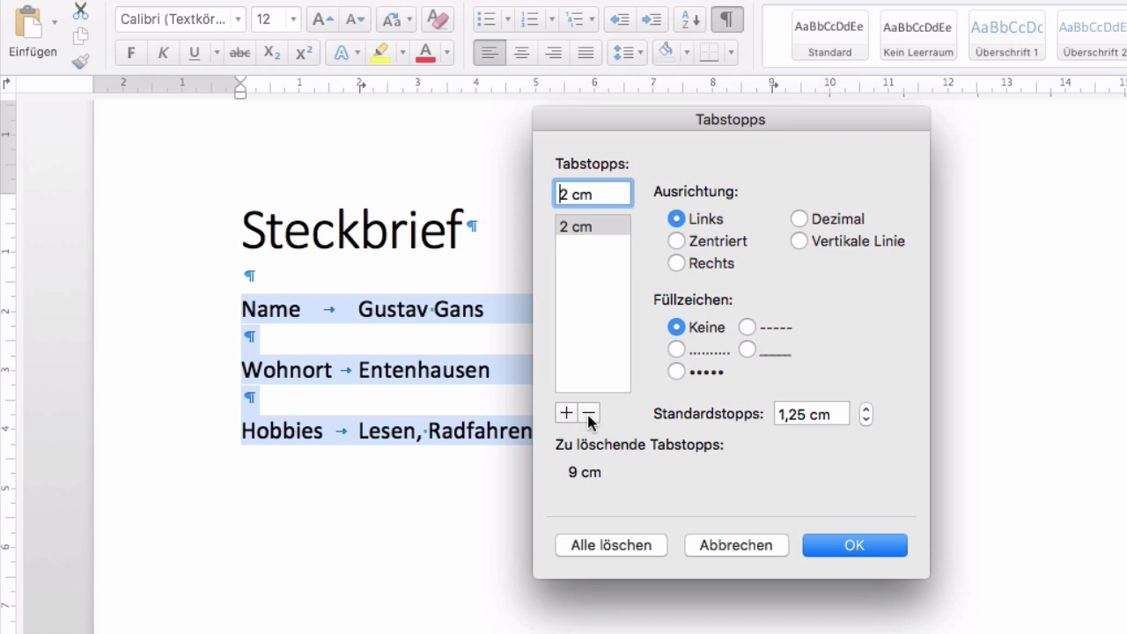
{"action": "left_click", "coordinate": [856, 546]}
{"action": "left_click", "coordinate": [748, 433]}
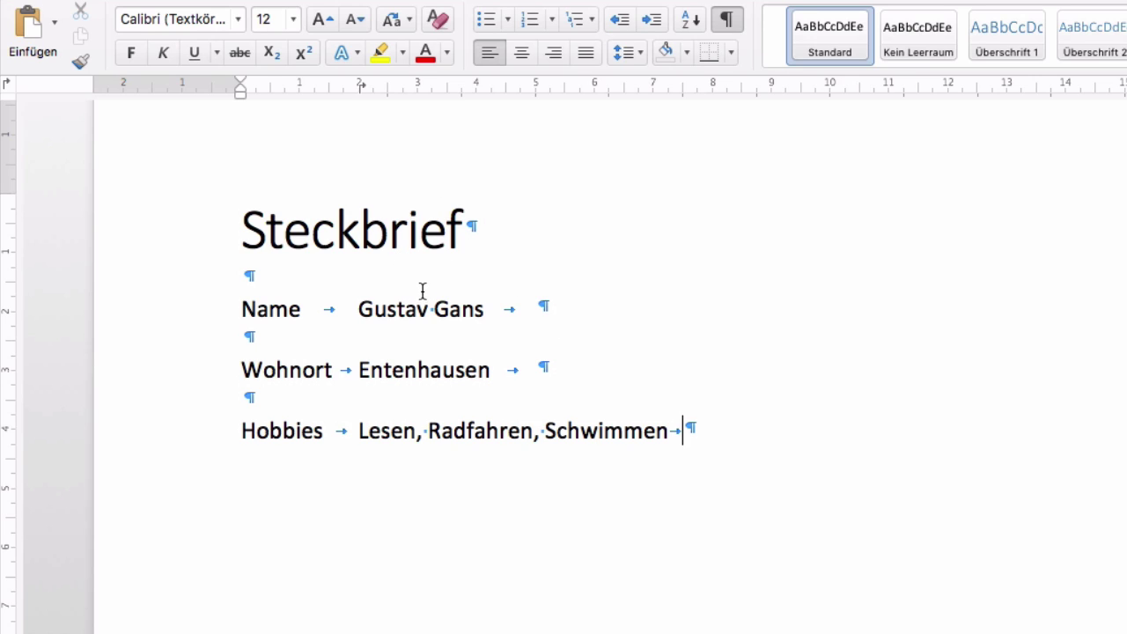
{"action": "left_click", "coordinate": [10, 87]}
{"action": "left_click", "coordinate": [8, 88]}
{"action": "left_click", "coordinate": [10, 88]}
{"action": "left_click", "coordinate": [8, 87]}
{"action": "left_click", "coordinate": [8, 88]}
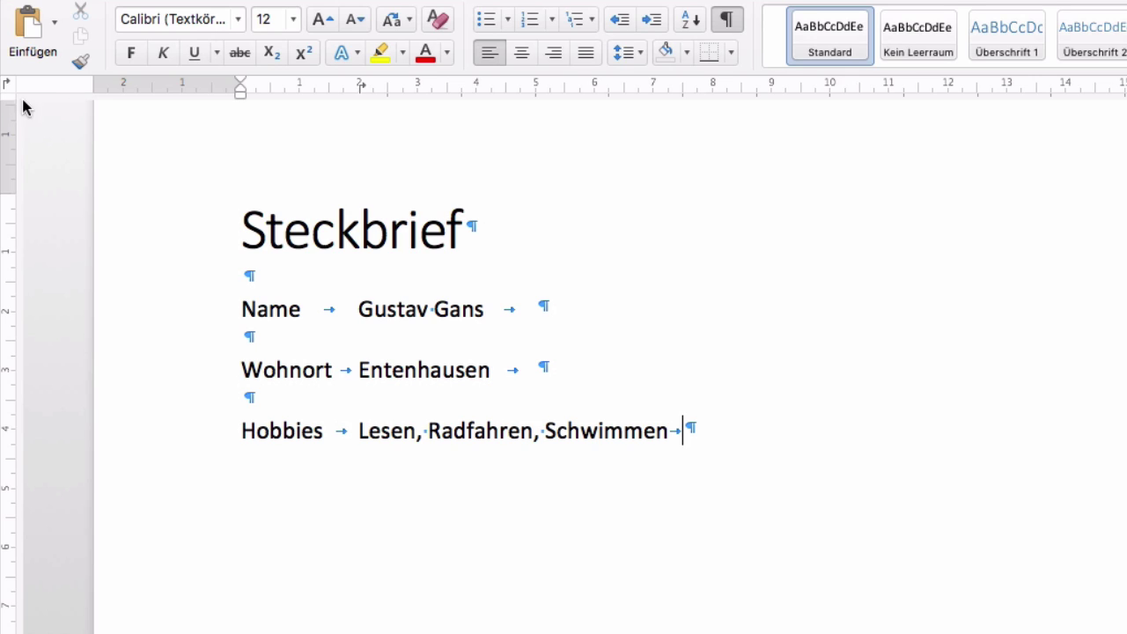
{"action": "left_click", "coordinate": [531, 301]}
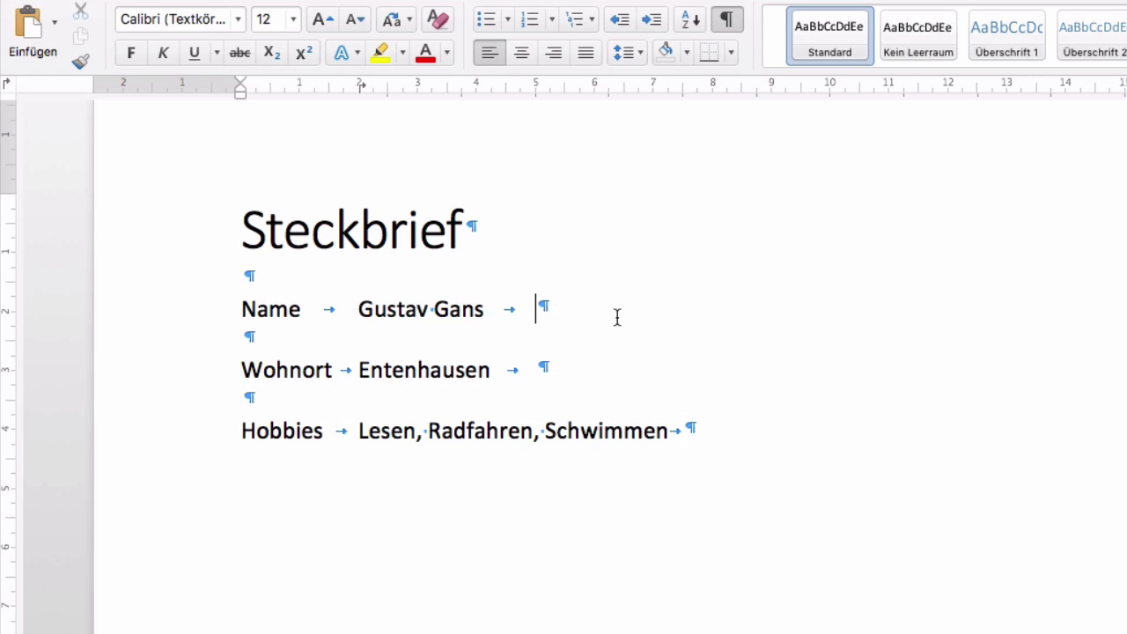